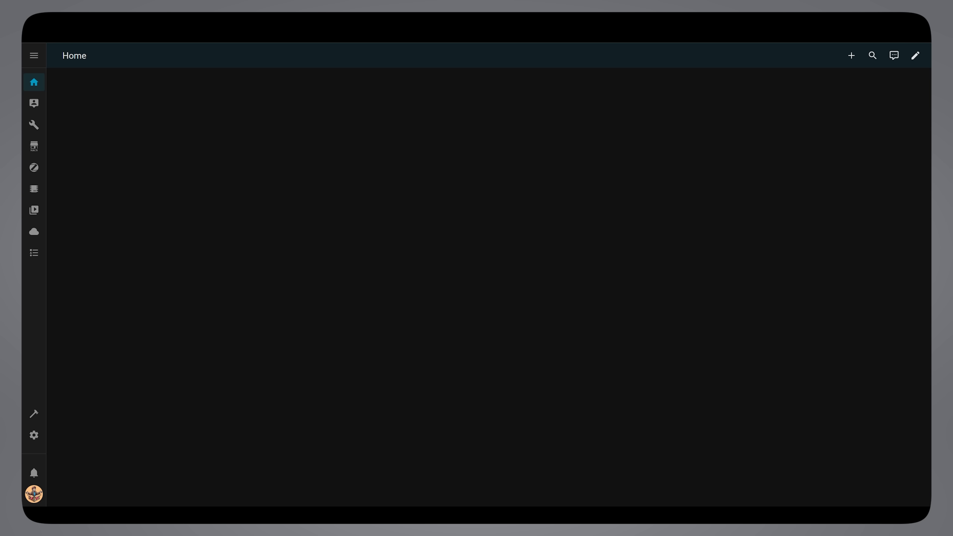
Put the dashboard in edit mode, set the Home view's theme to Mushroom Shadow and save the view configuration.
left_click(917, 63)
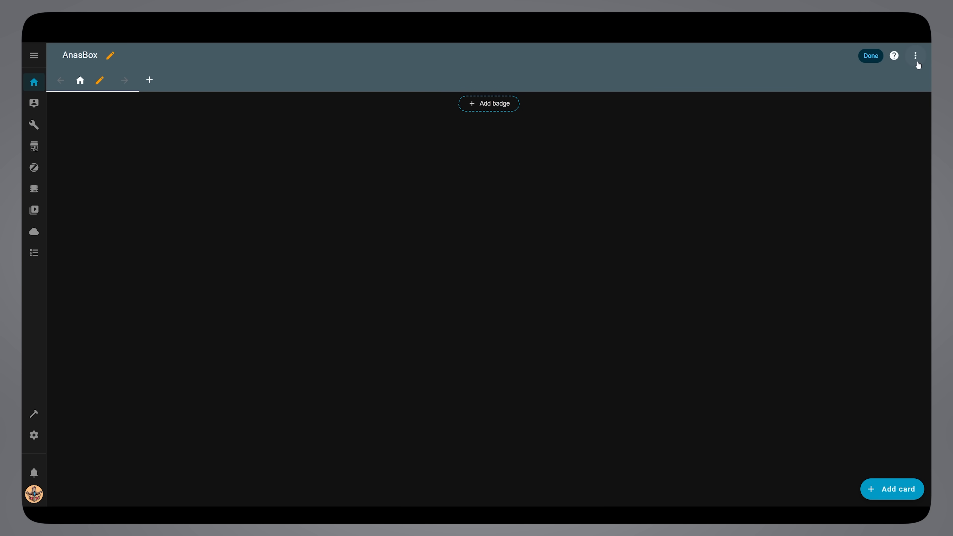
left_click(102, 80)
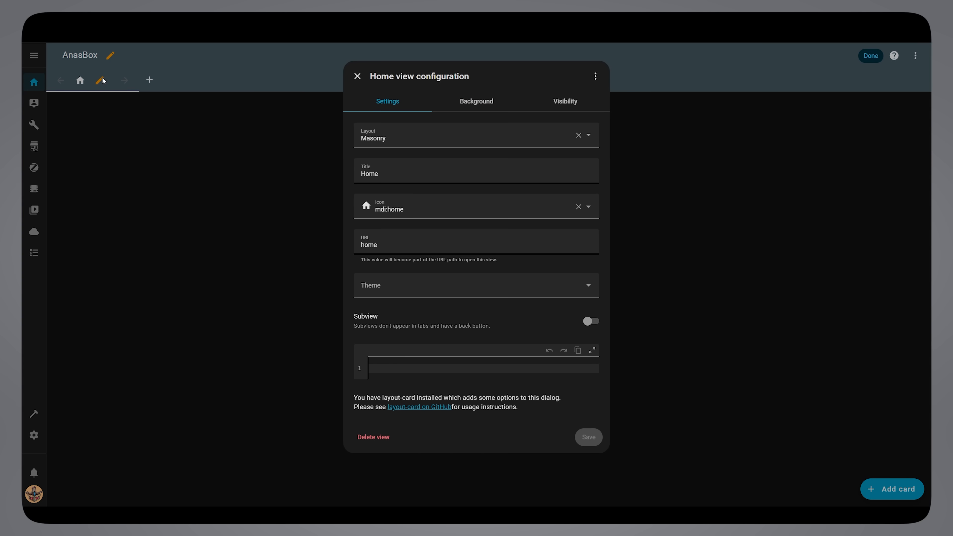
left_click(383, 280)
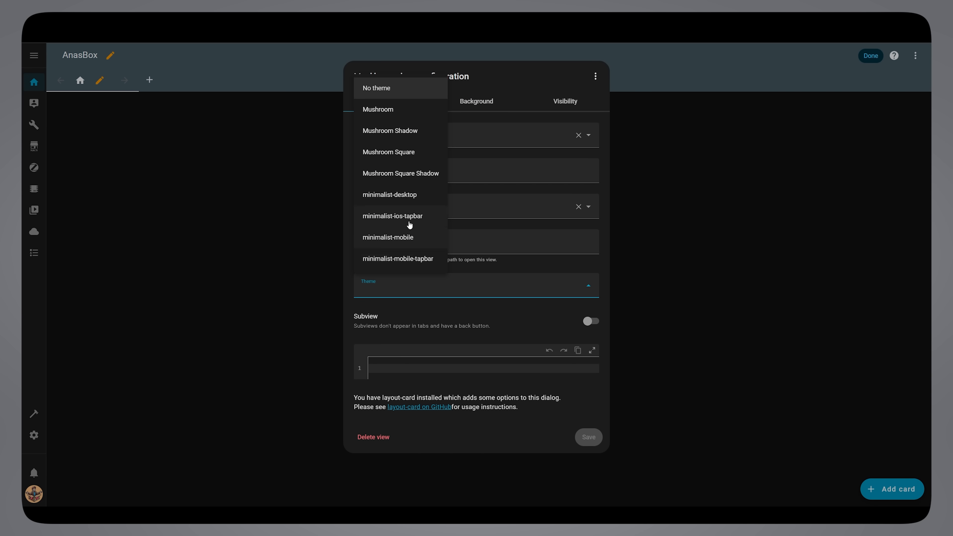
left_click(433, 131)
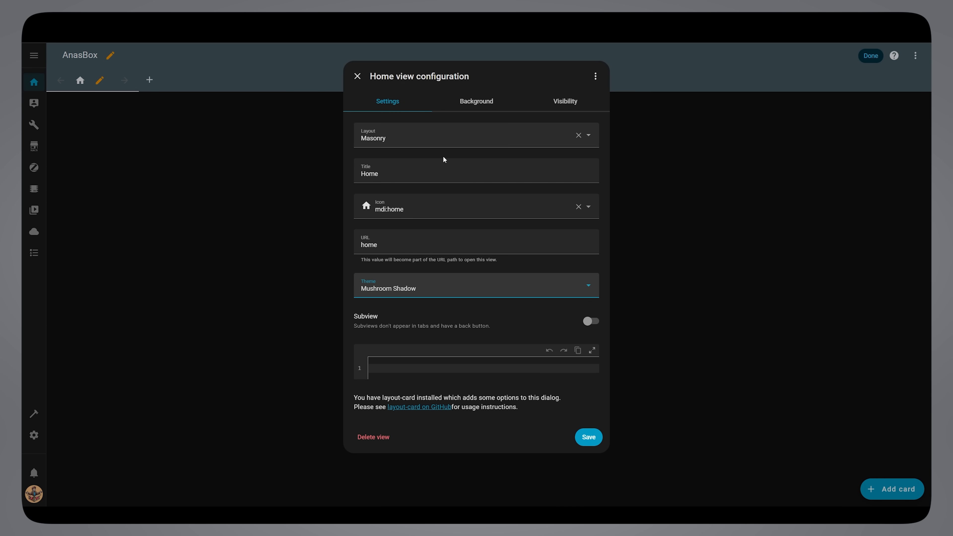
left_click(598, 435)
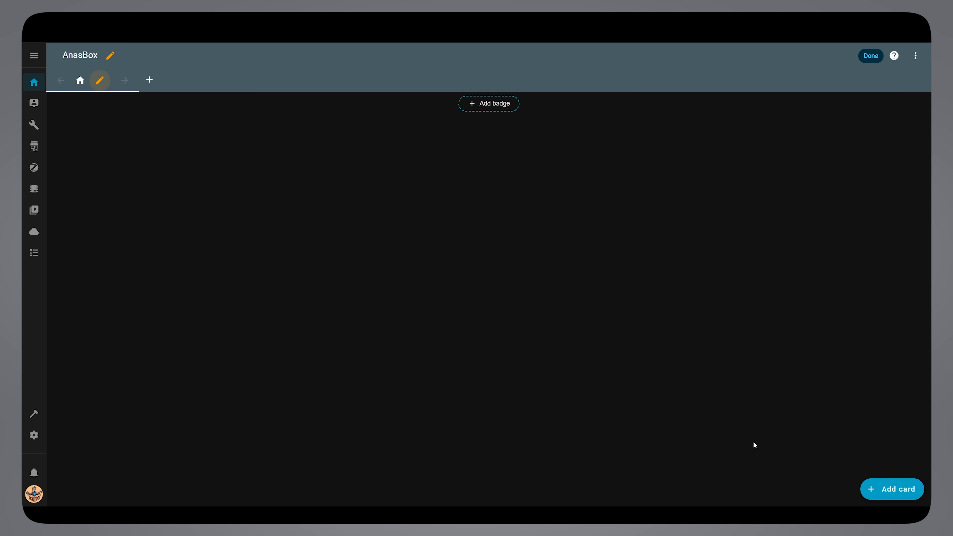
Add a Mushroom Entity Card to the Home view, searching the card list for "mushroom".
left_click(894, 481)
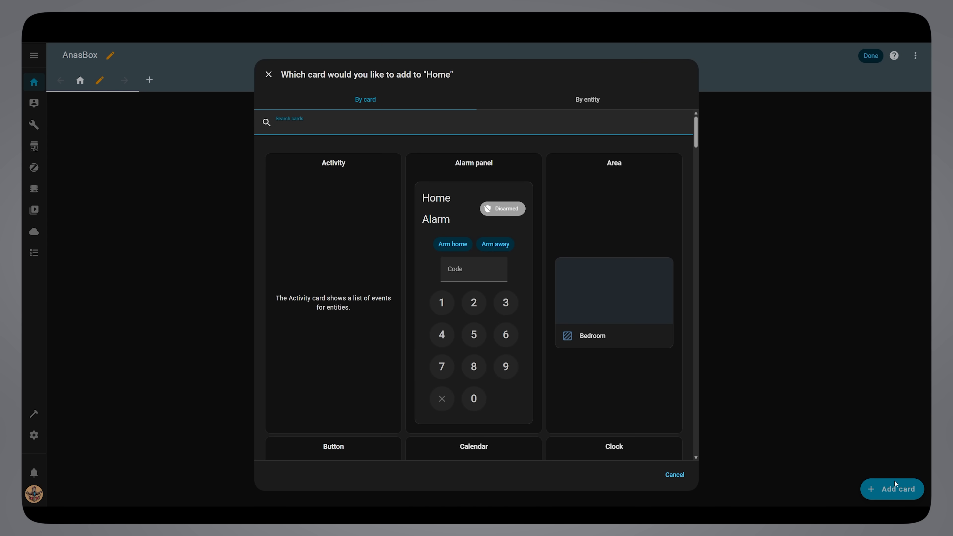
type("mushroom")
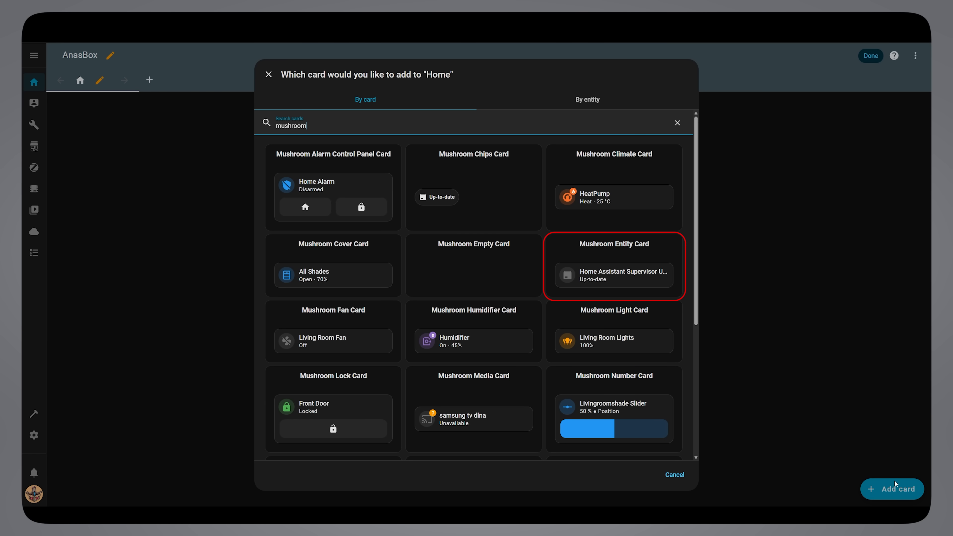
left_click(673, 286)
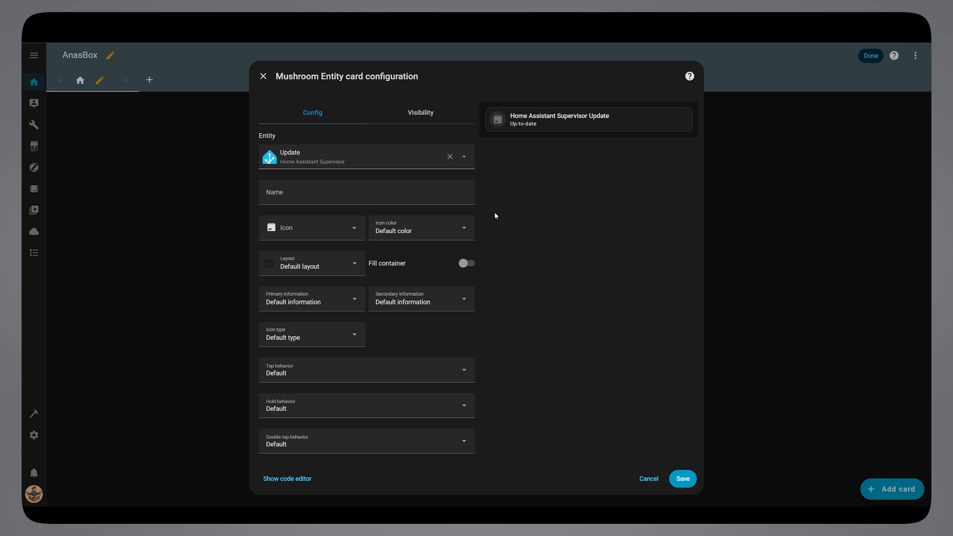
Set the card's entity to Plug 6 Local (switch.plug_6_local) and name the card "Washing Machine".
left_click(380, 159)
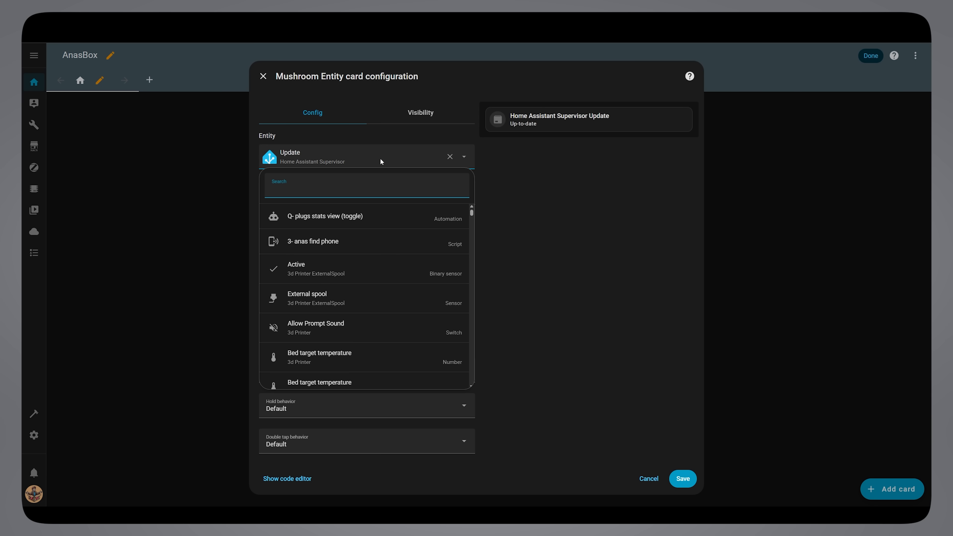
type("switch.plug_6_local")
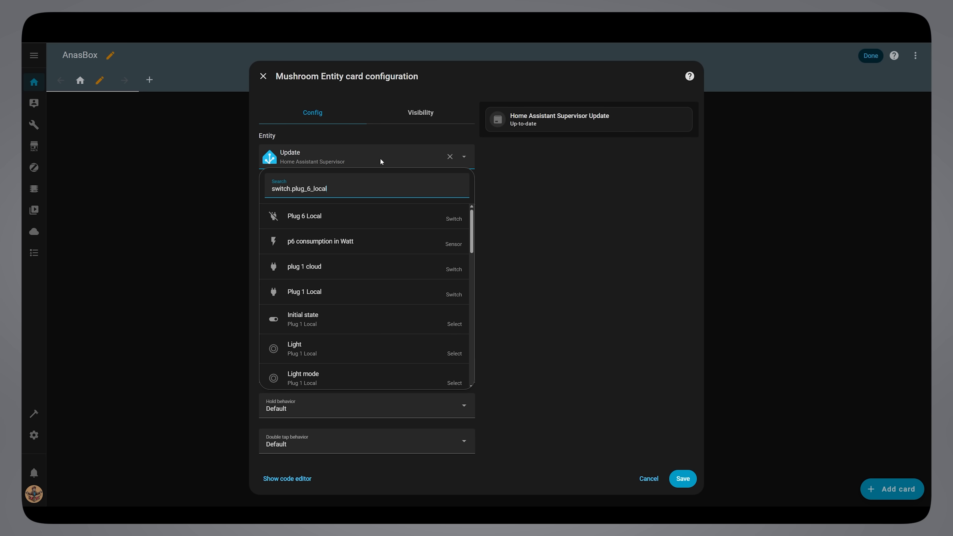
left_click(385, 217)
left_click(374, 195)
type("Washing Machine")
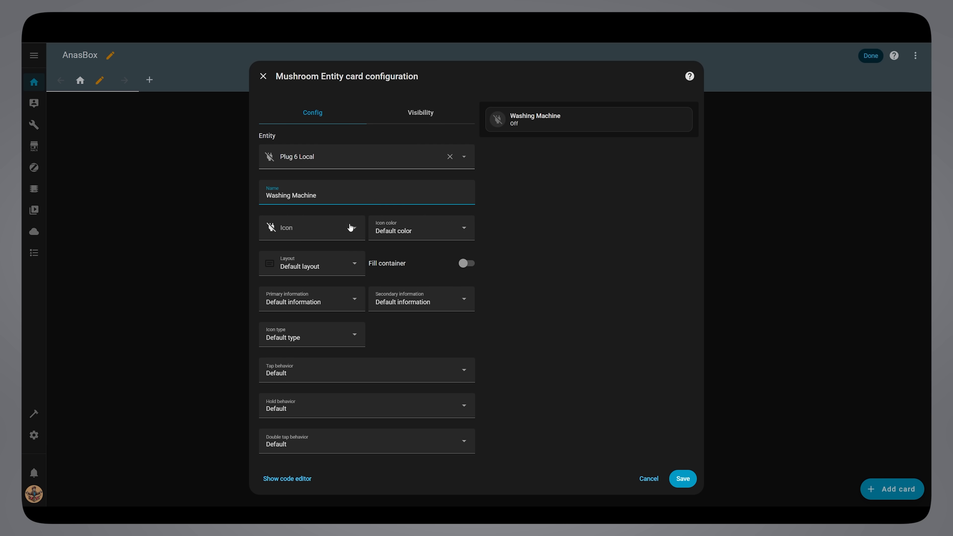
Set the Washing Machine card's icon to mdi:washing-machine.
left_click(350, 227)
type("washing")
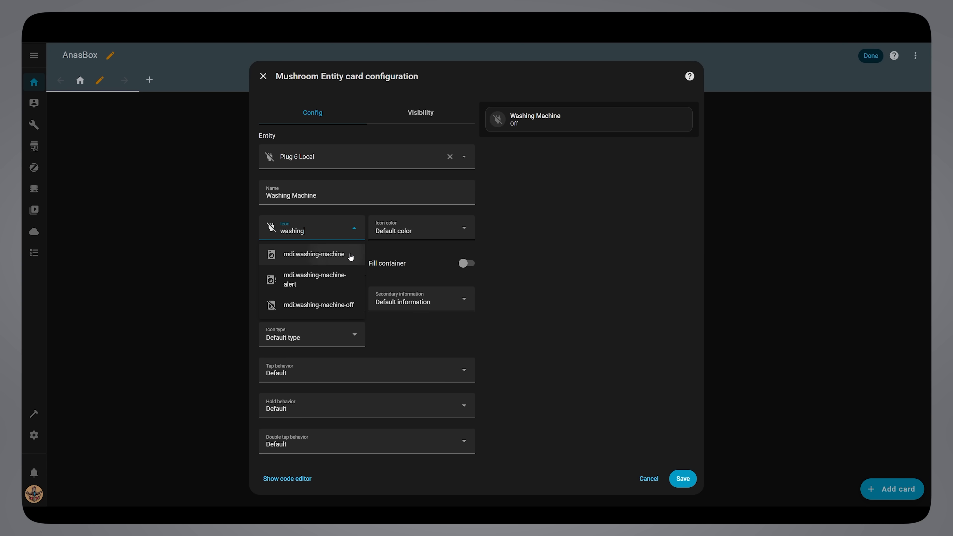
left_click(314, 254)
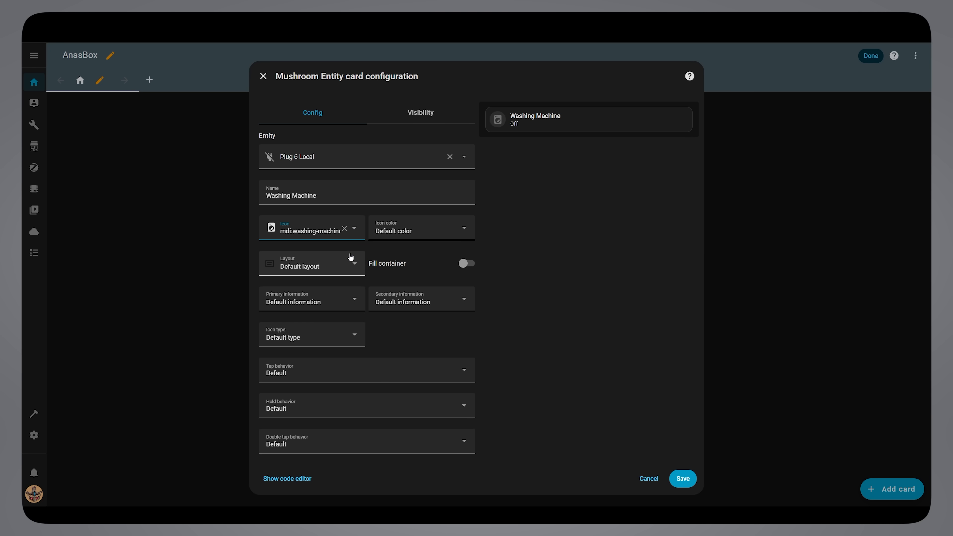
Set the card's icon color to Blue and its tap behavior to Toggle.
left_click(463, 231)
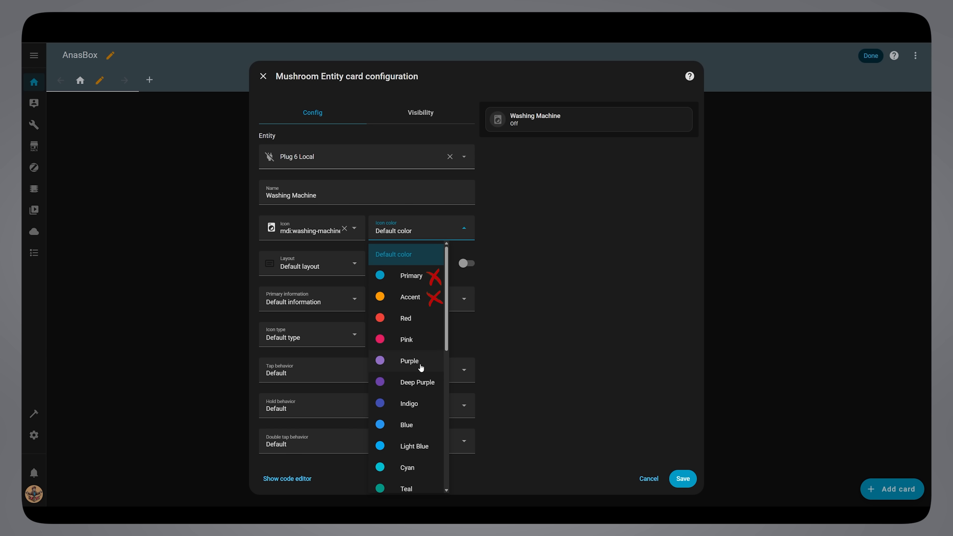
left_click(420, 424)
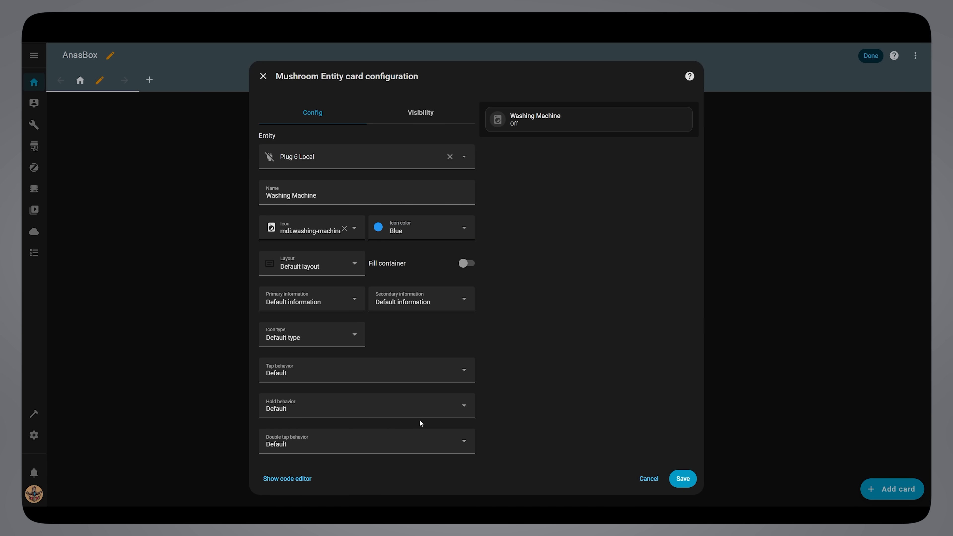
left_click(434, 367)
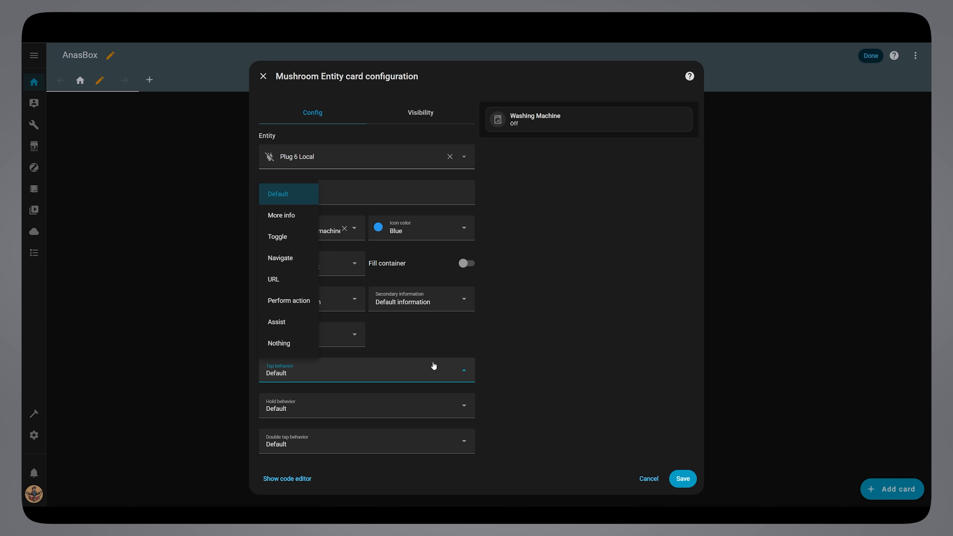
left_click(298, 238)
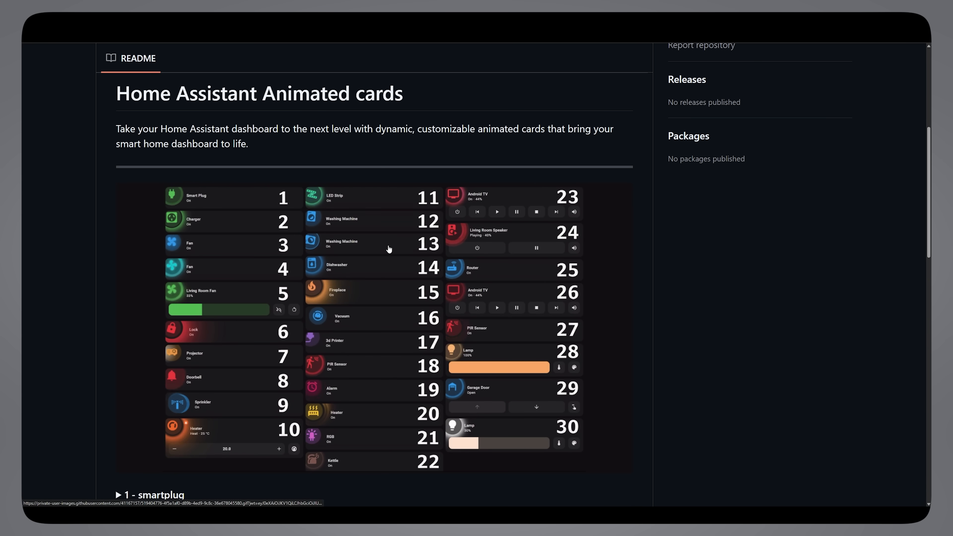
In the Home Assistant Animated cards README on GitHub, expand "12 - Washing Machine" and copy its code from card_mod to the end.
key("ctrl+minus")
key("ctrl+minus")
key("ctrl+minus")
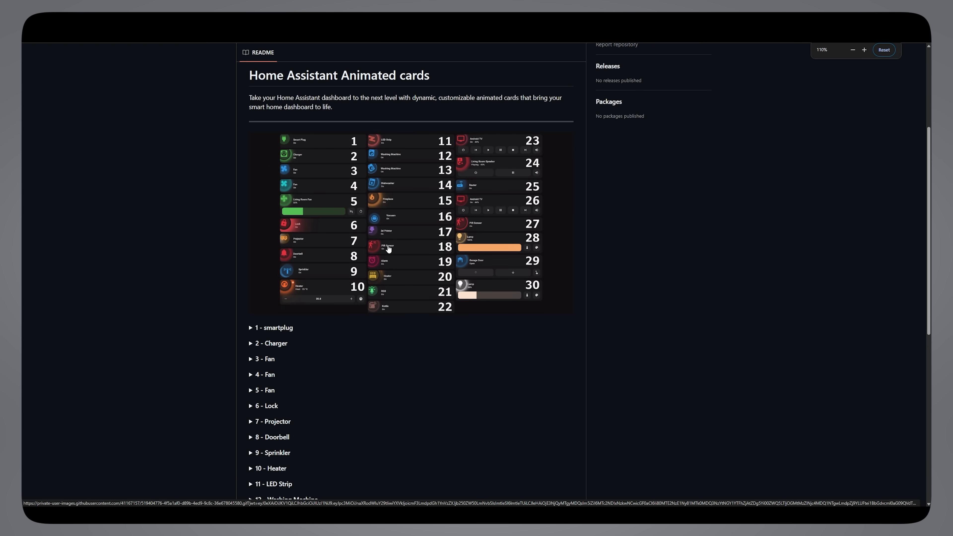
scroll(388, 249, "down", 5)
left_click(324, 251)
scroll(324, 253, "down", 5)
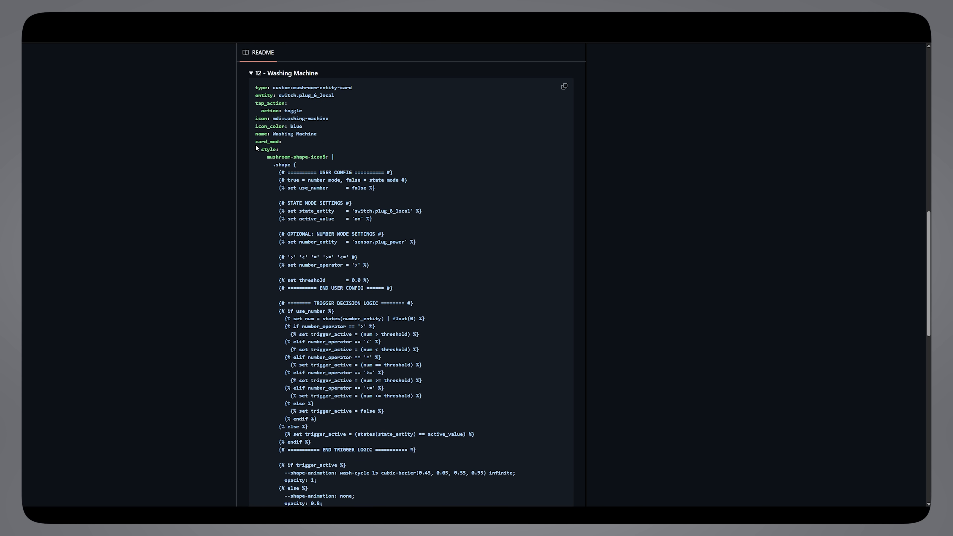
left_click_drag(255, 144, 298, 263)
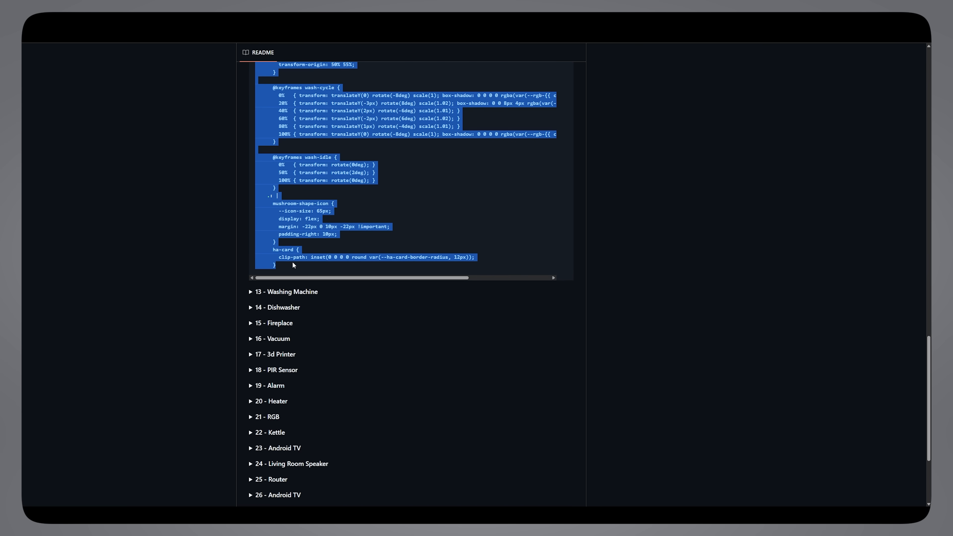
right_click(263, 253)
left_click(273, 263)
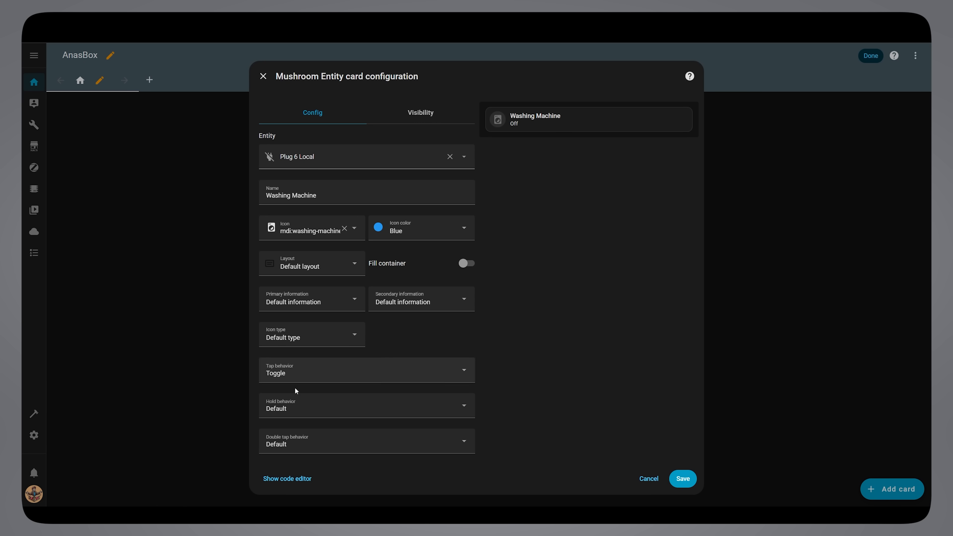
Switch back to the Home Assistant card configuration and paste the copied card_mod code below the tap_action lines in the card's YAML.
left_click(287, 479)
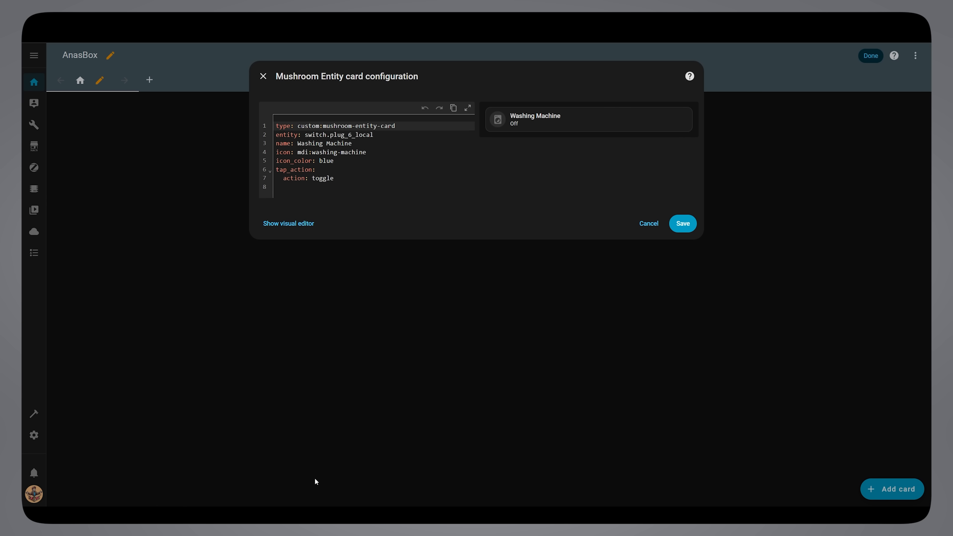
left_click(297, 191)
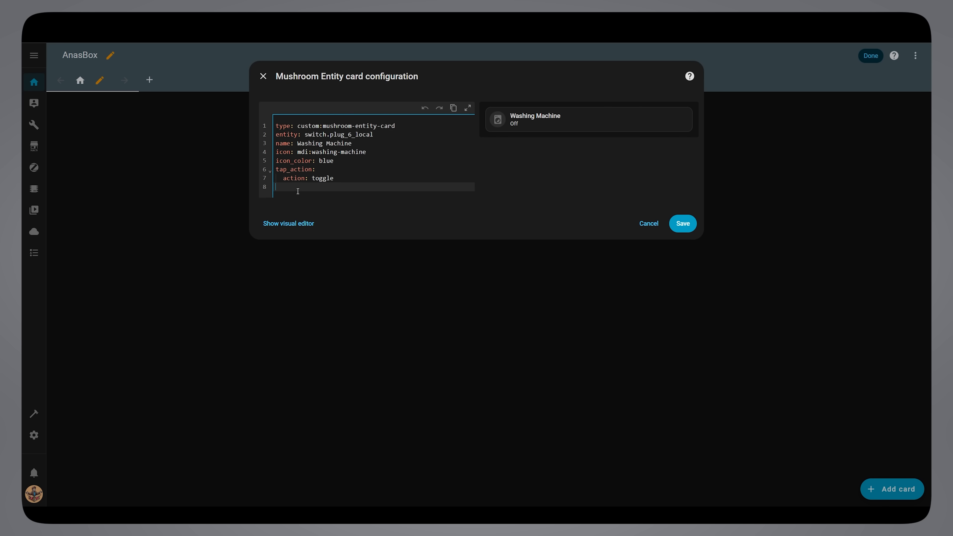
key("ctrl+v")
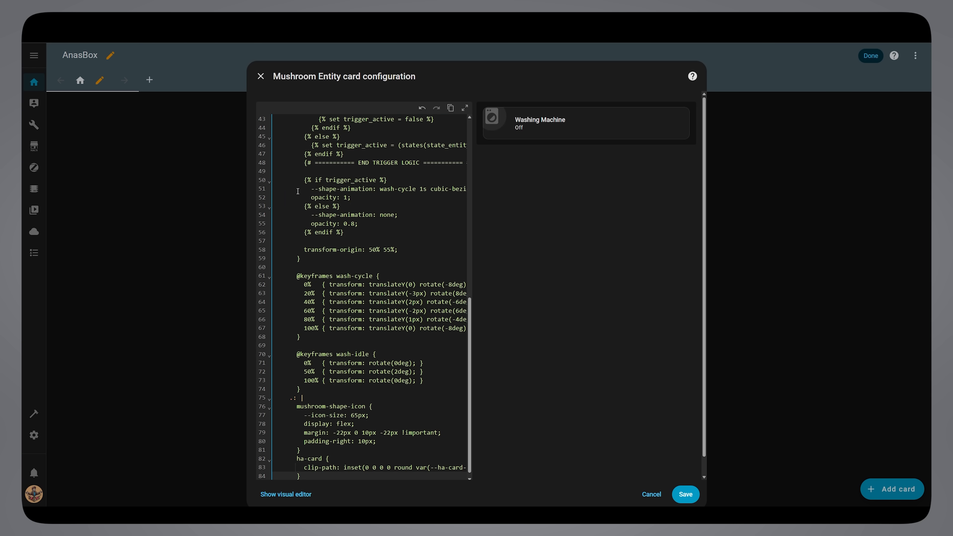
Check the state_entity line in the pasted code and toggle the Washing Machine card on in the preview.
scroll(298, 192, "up", 10)
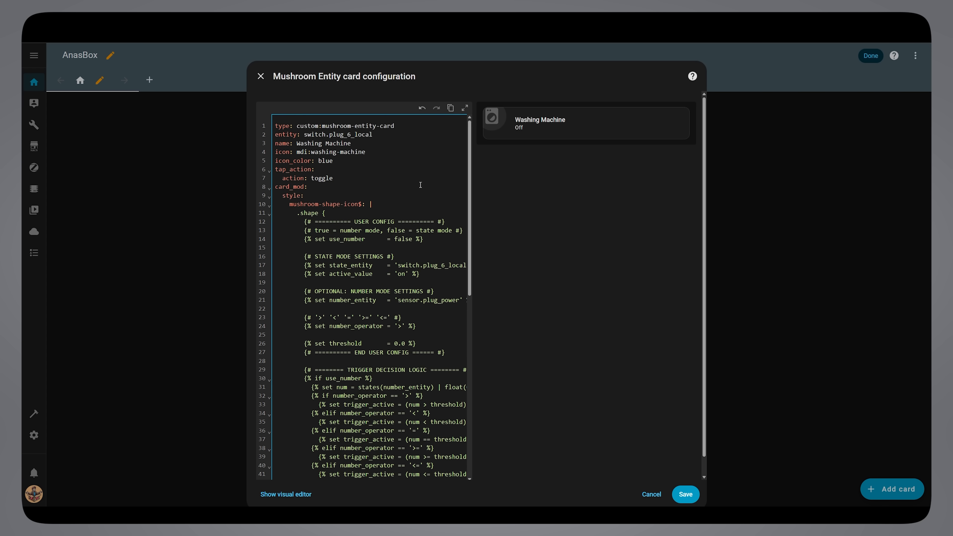
left_click(463, 265)
scroll(460, 265, "right", 2)
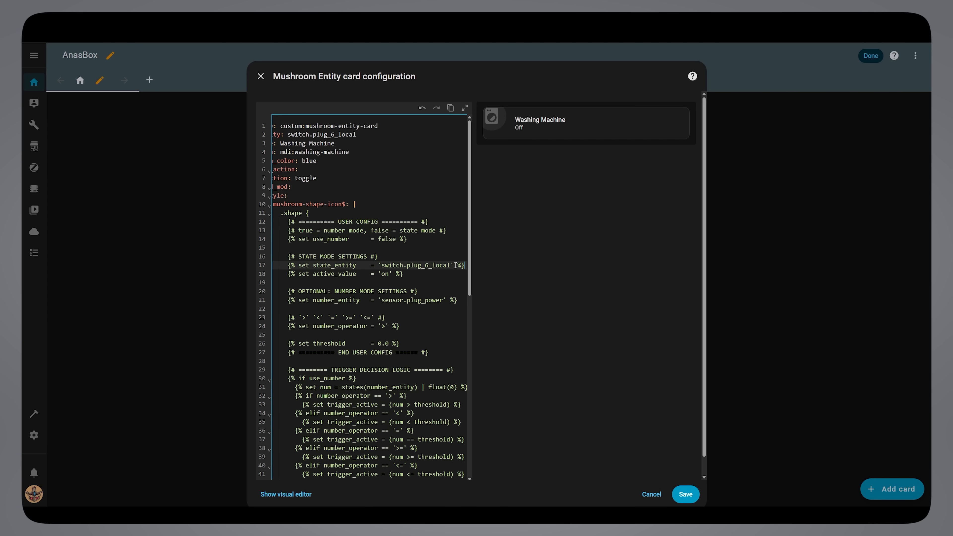
left_click_drag(452, 266, 382, 265)
left_click(443, 280)
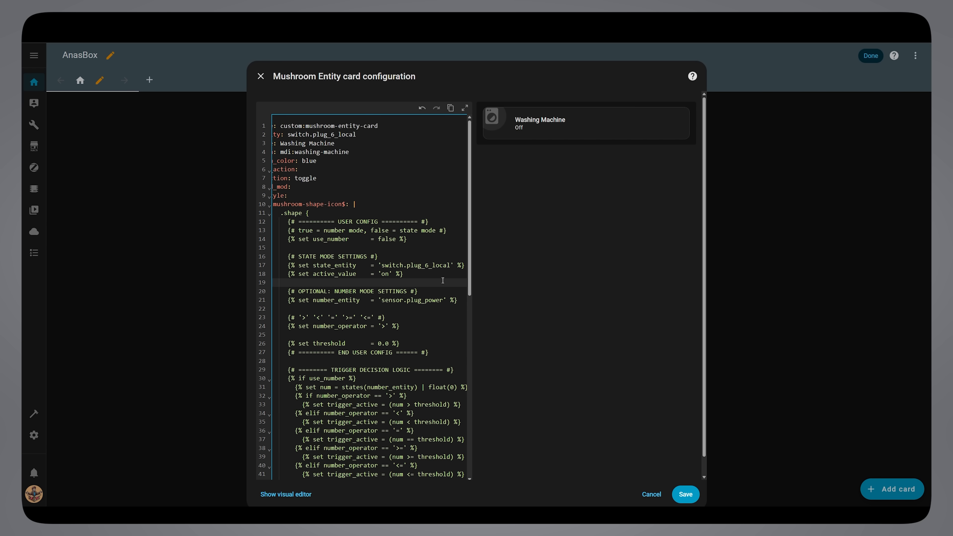
left_click(591, 135)
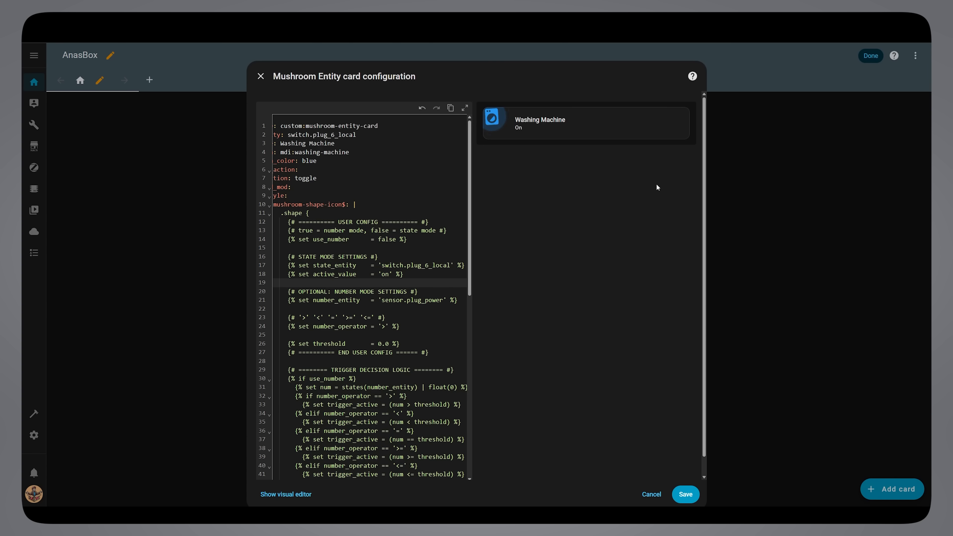
Set use_number to true and number_entity to sensor.plug_6_local_power, copying that entity ID from the Plug 6 Local device's Power sensor settings.
double_click(399, 239)
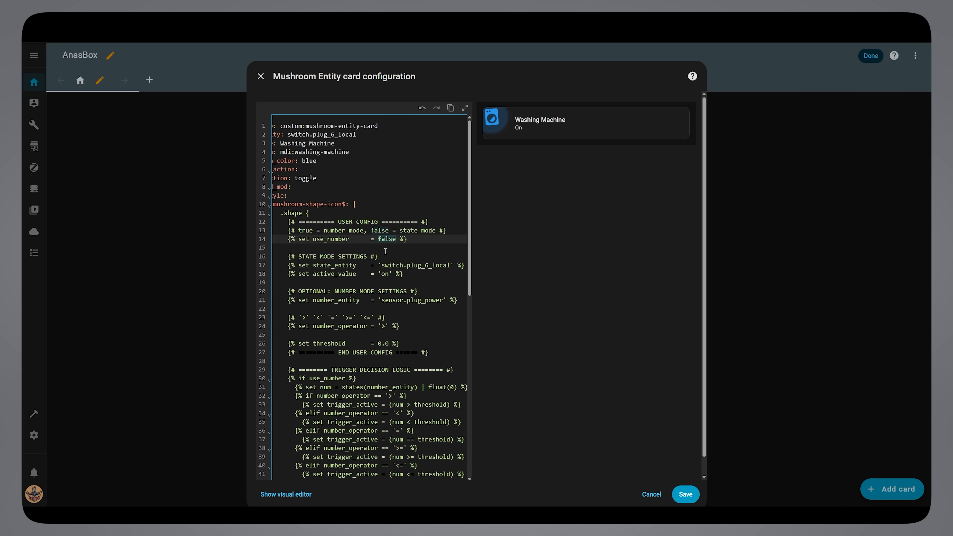
type("true")
left_click_drag(443, 301, 382, 302)
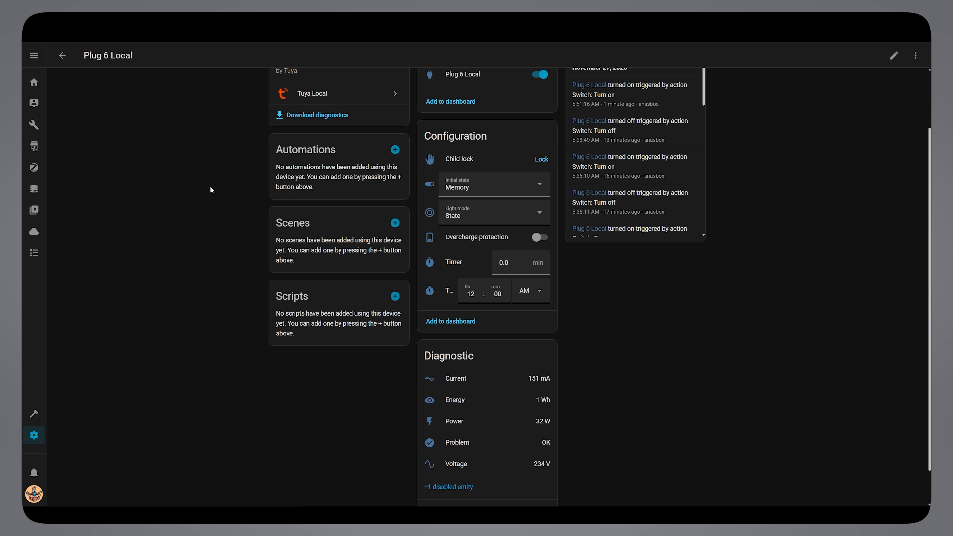
left_click(503, 427)
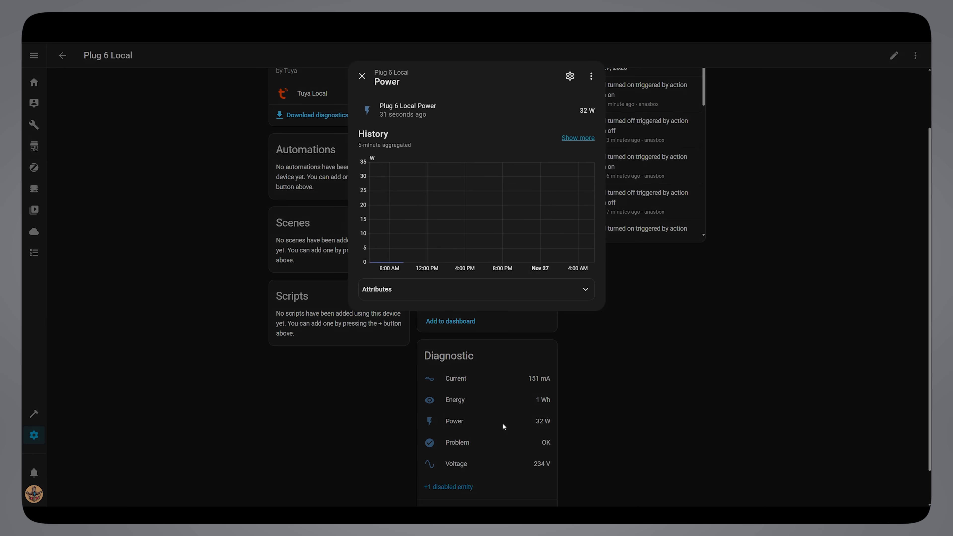
left_click(569, 80)
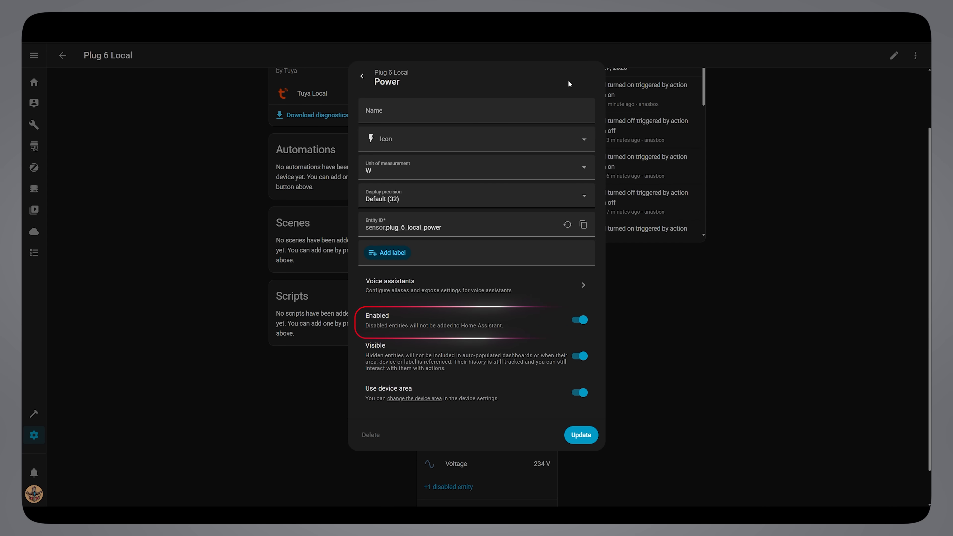
left_click(583, 226)
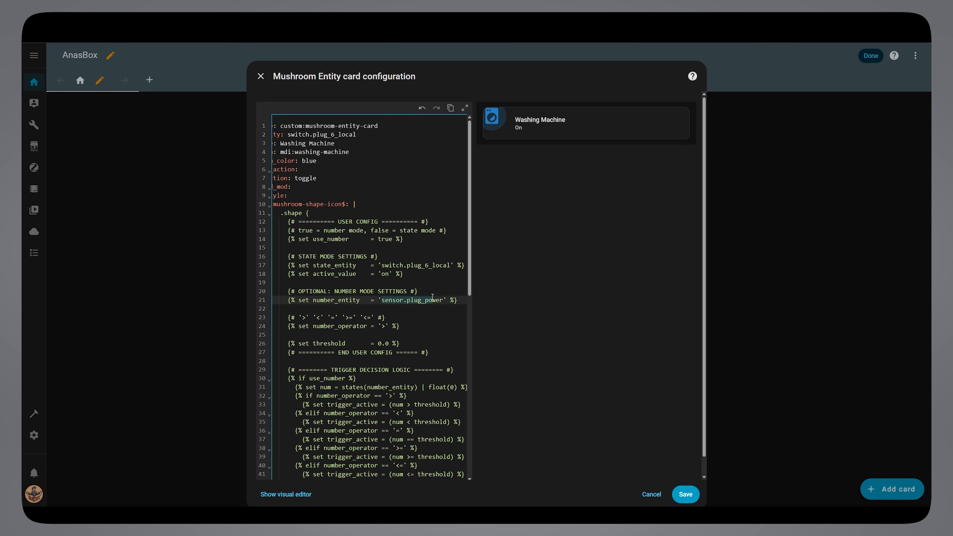
key("ctrl+v")
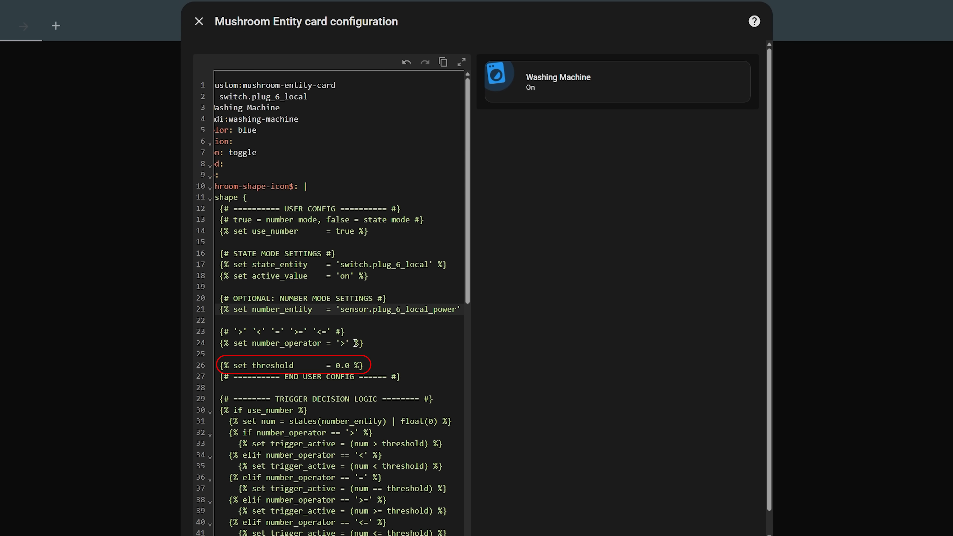
Review the number_operator options in the card's YAML, then save the Washing Machine card and finish editing the dashboard.
left_click(346, 343)
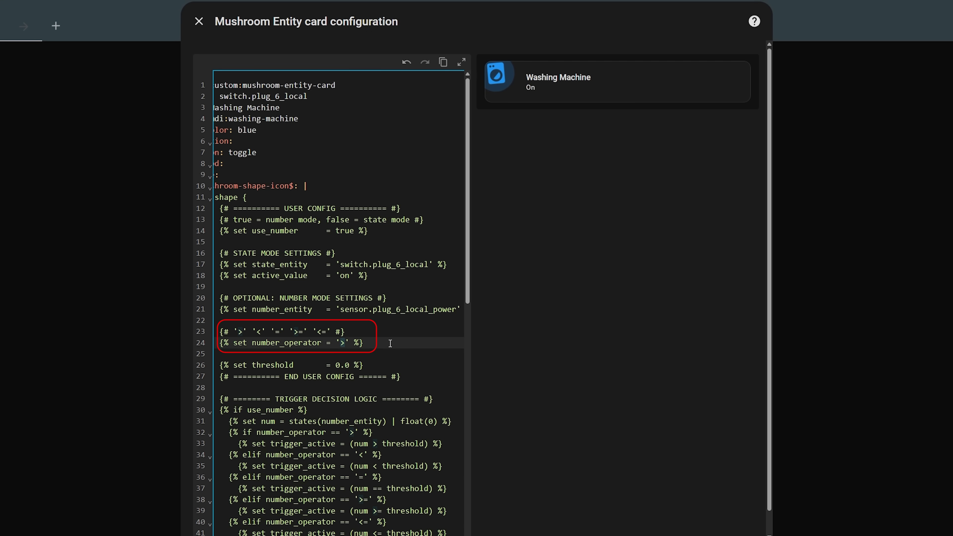
left_click_drag(360, 331, 220, 331)
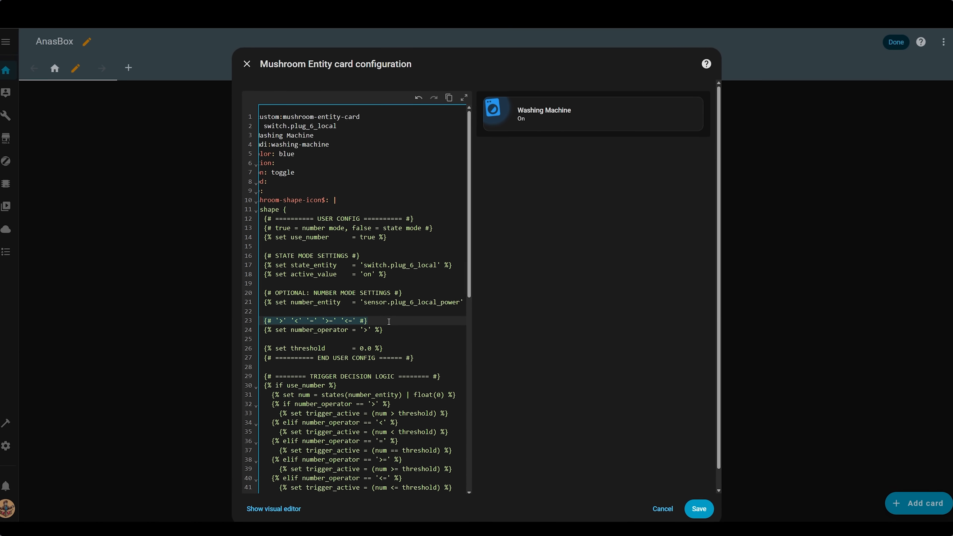
left_click(393, 330)
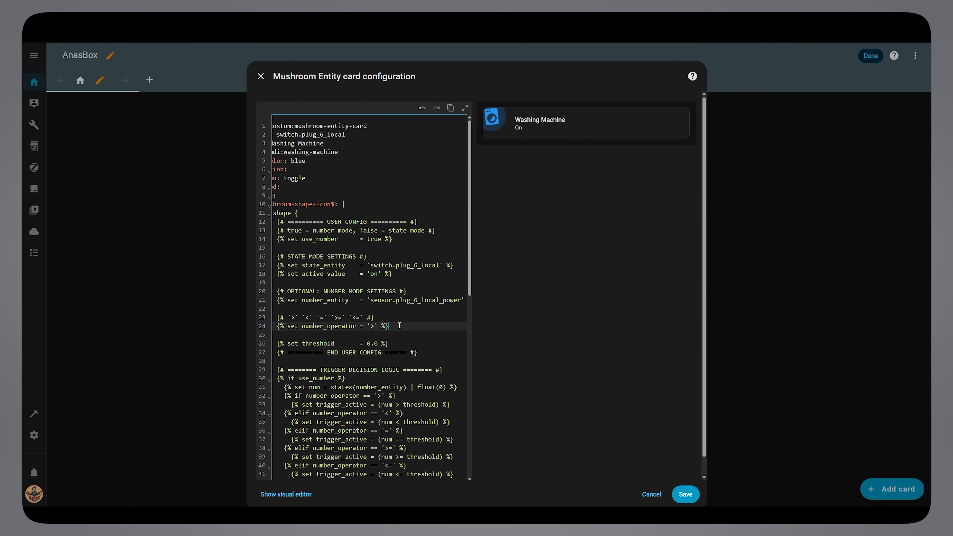
left_click(682, 496)
left_click(870, 56)
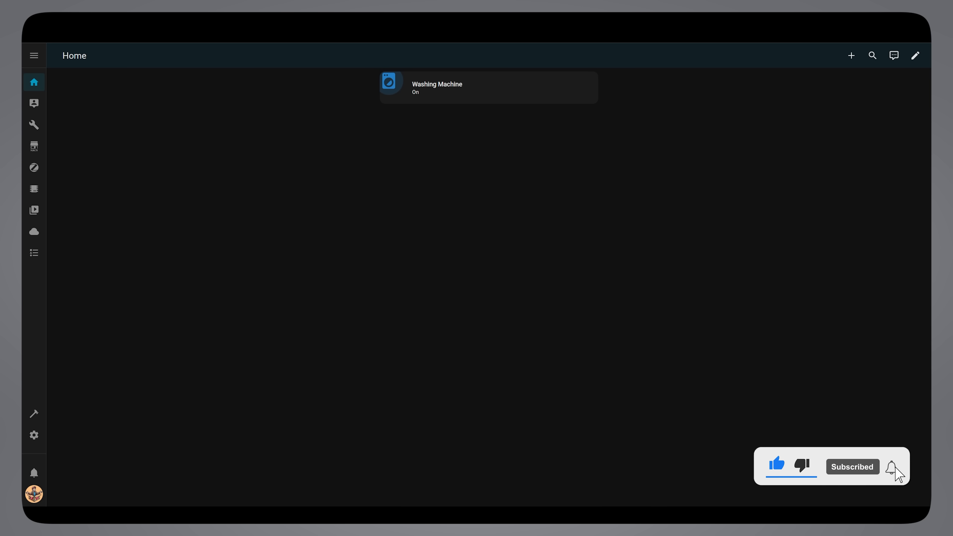
Reopen the dashboard for editing, search the cards for mushroom and add a Mushroom Light Card.
left_click(915, 56)
left_click(906, 497)
type("mushroom")
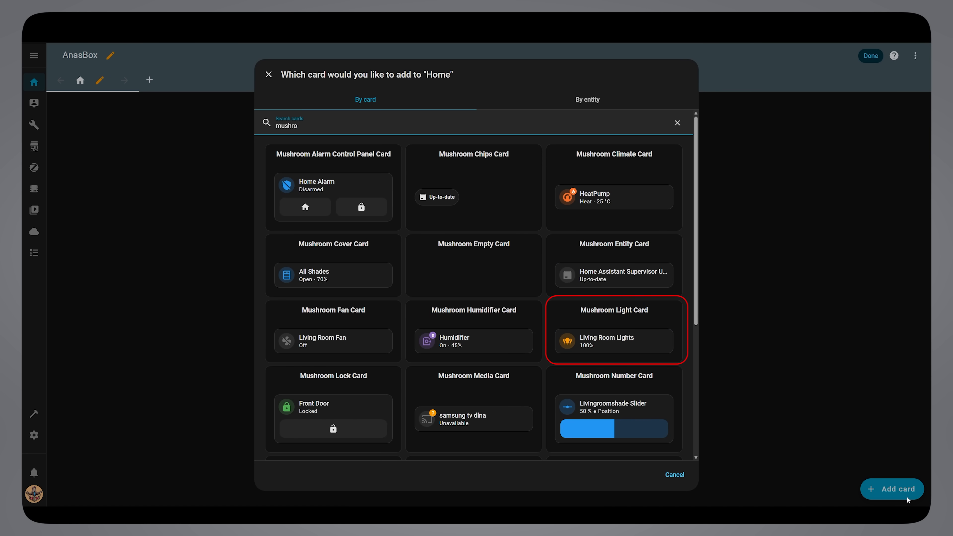
left_click(674, 360)
Set the light card's entity to Livingroom Lamp Local and its icon to mdi:lightbulb.
left_click(374, 163)
type("living room lamp")
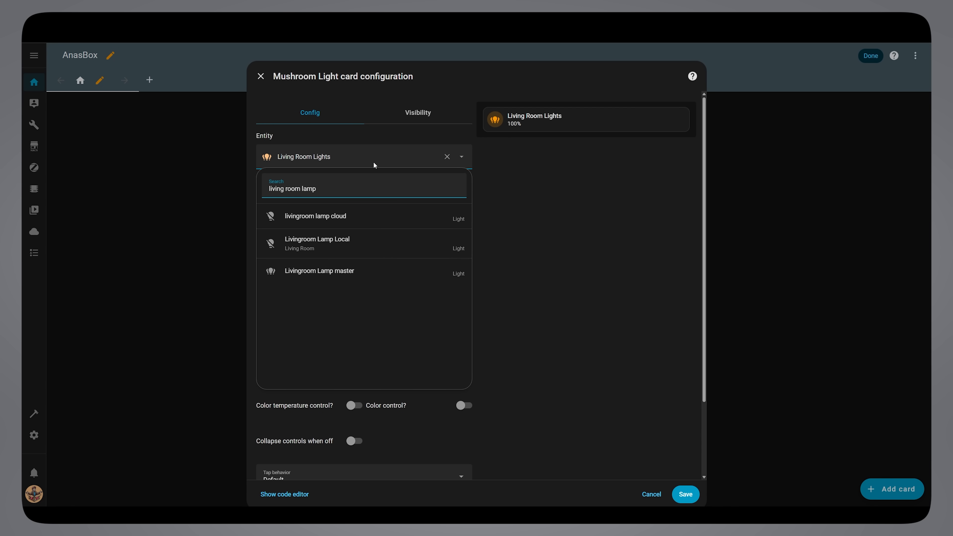
left_click(411, 242)
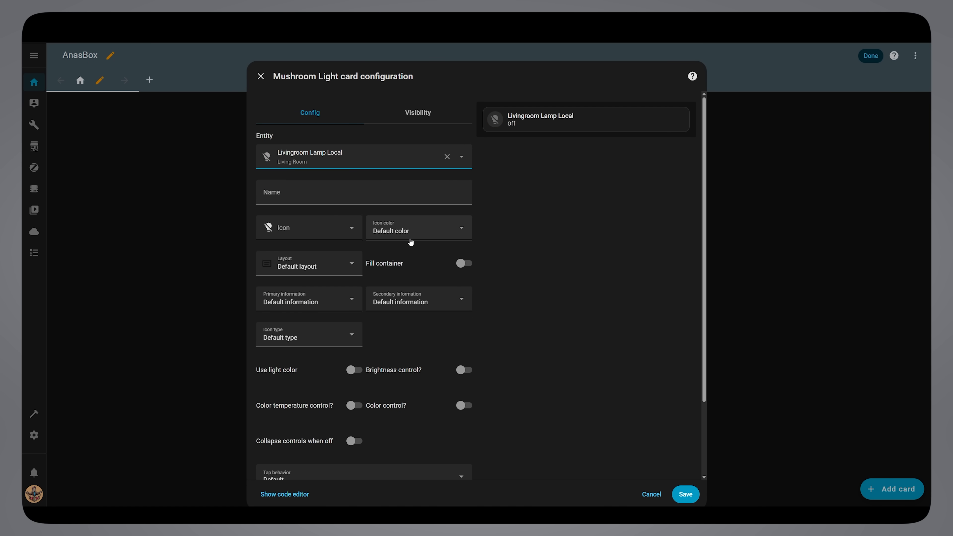
left_click(311, 227)
type("bulb")
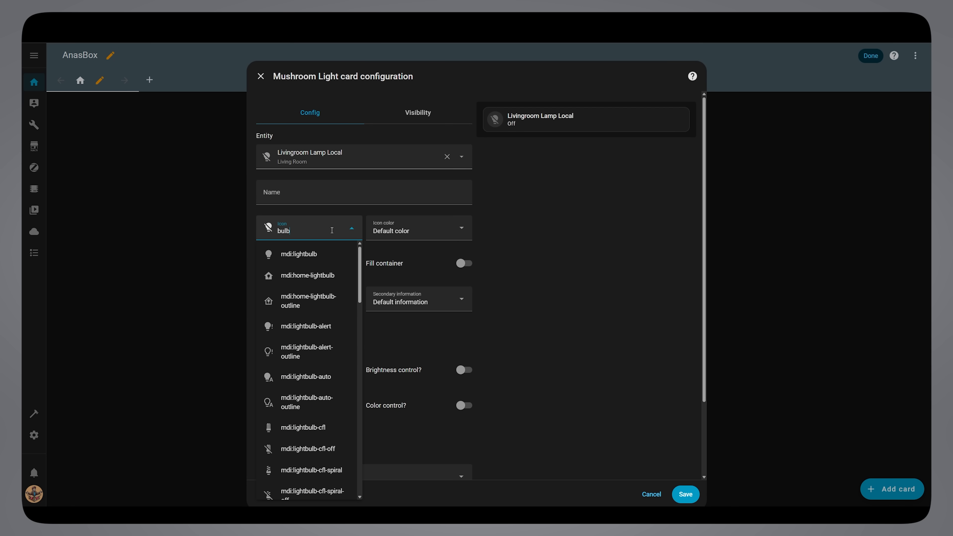
left_click(335, 259)
Enable light color, color temperature, brightness and color control on the card, and name it Lamp.
left_click(354, 370)
left_click(354, 405)
left_click(464, 370)
left_click(464, 406)
left_click(352, 200)
type("Lam")
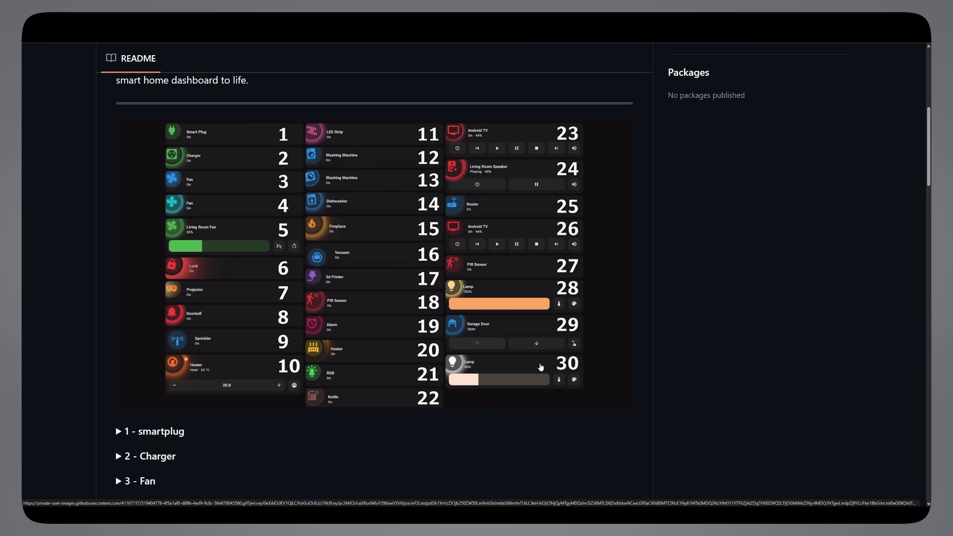
In the GitHub README, expand the last Lamp entry, number 30, and copy its code from card_mod to the end.
key("ctrl+minus")
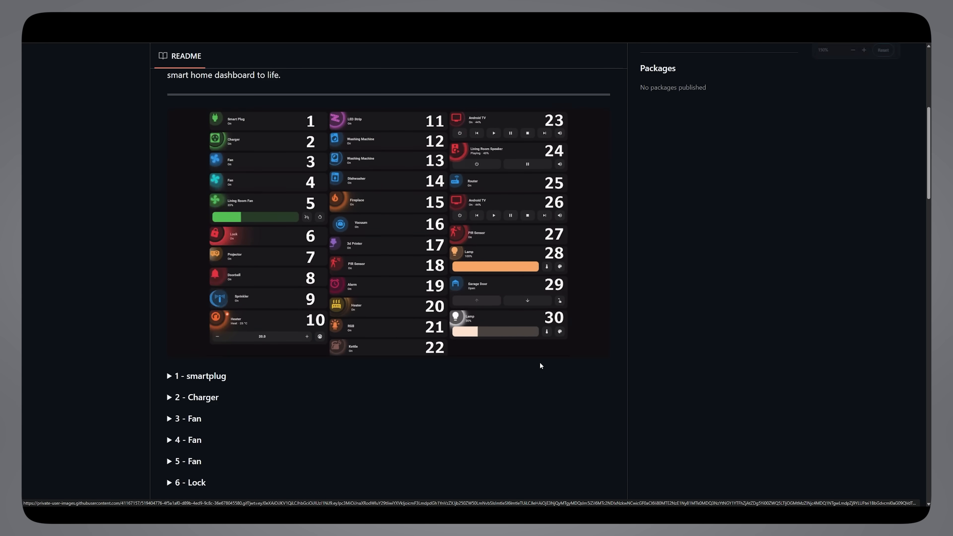
key("ctrl+minus")
left_click(308, 459)
scroll(346, 424, "down", 8)
left_click(269, 412)
scroll(284, 417, "down", 10)
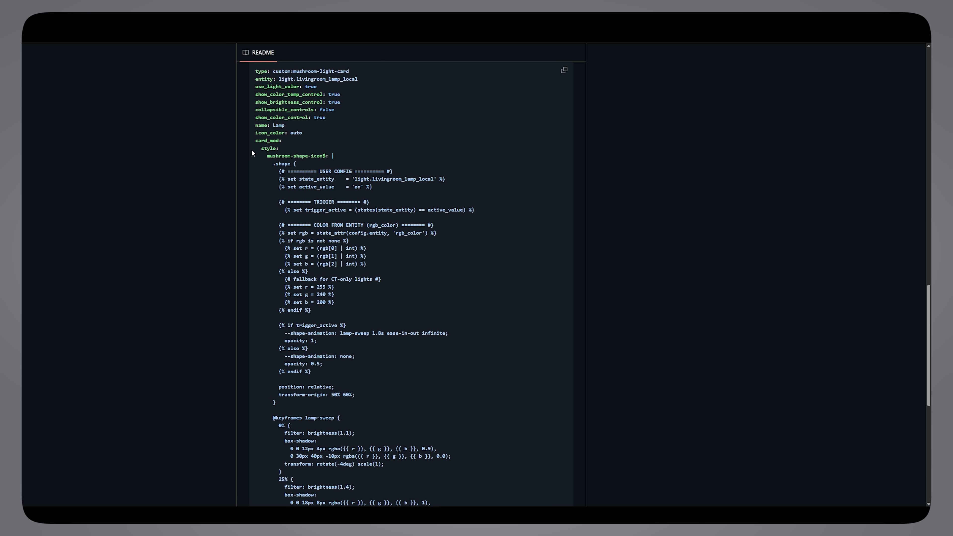
scroll(260, 154, "down", 8)
left_click_drag(260, 154, 276, 396)
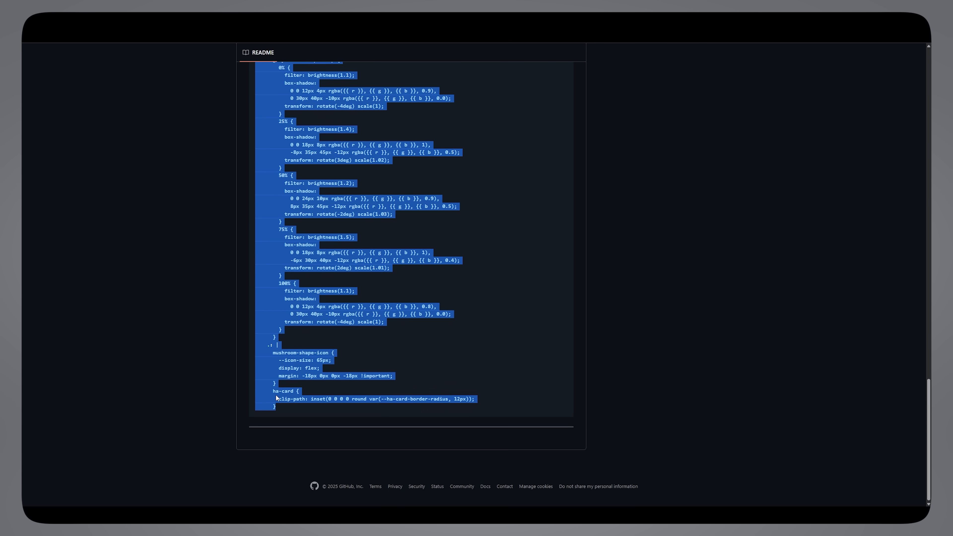
right_click(277, 396)
left_click(284, 403)
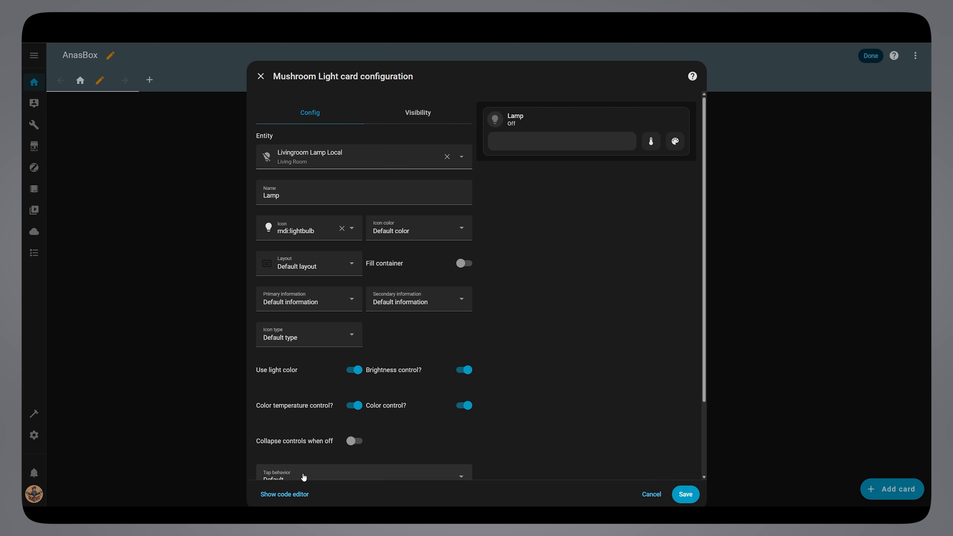
Back in Home Assistant, paste the copied code below name: Lamp in the card's YAML and check its state_entity against light.livingroom_lamp_local.
left_click(311, 495)
left_click(307, 196)
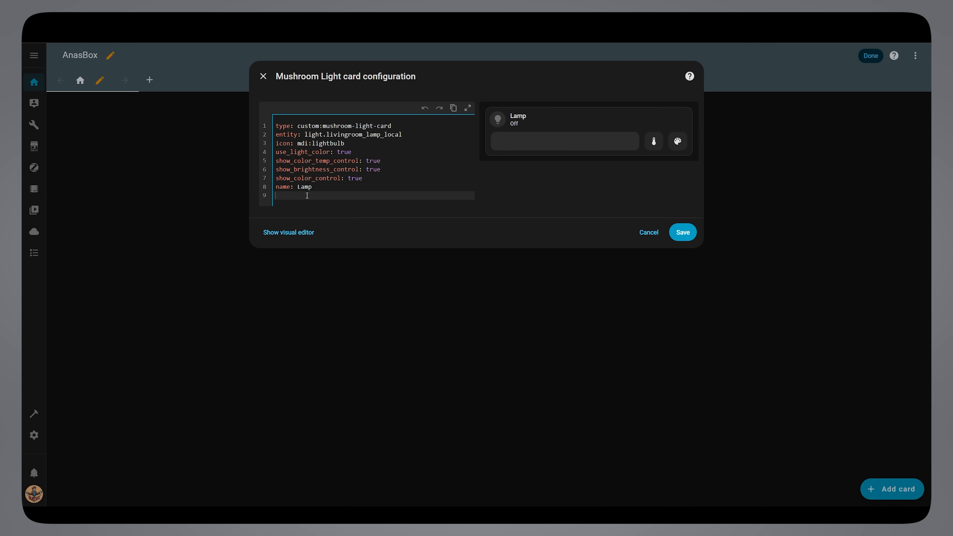
key("ctrl+v")
scroll(307, 197, "up", 15)
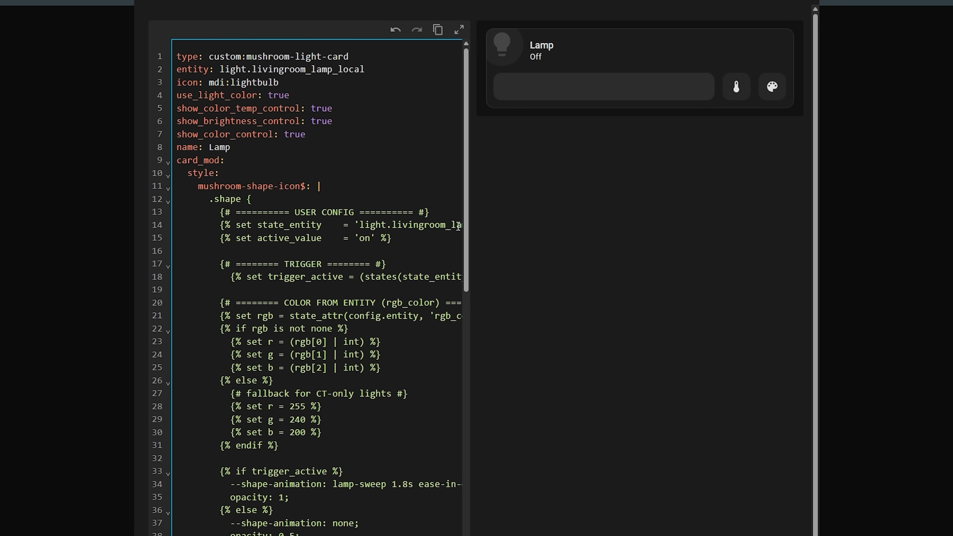
left_click(458, 226)
scroll(454, 226, "right", 5)
left_click_drag(449, 226, 333, 224)
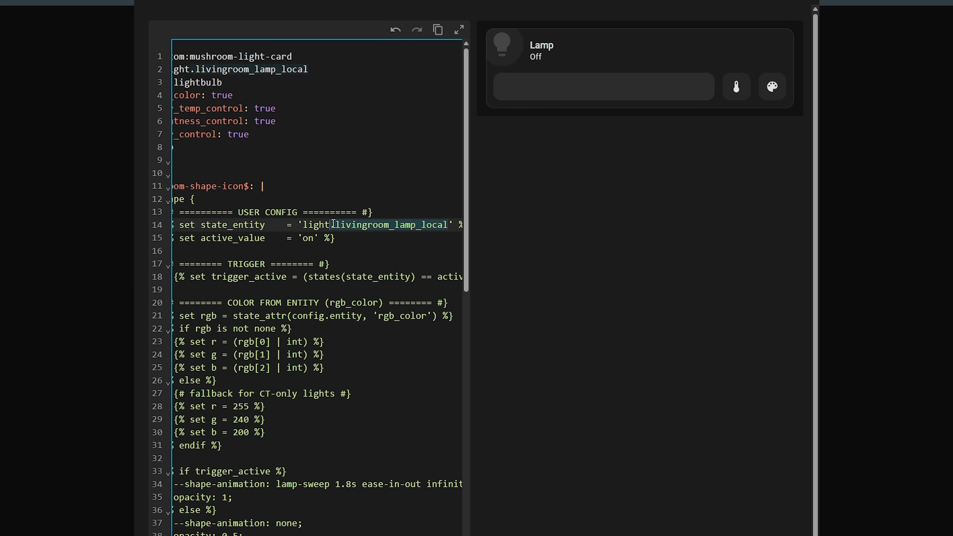
left_click(378, 241)
Turn the lamp on in the card preview, then save the Lamp card and finish editing the dashboard.
left_click(617, 58)
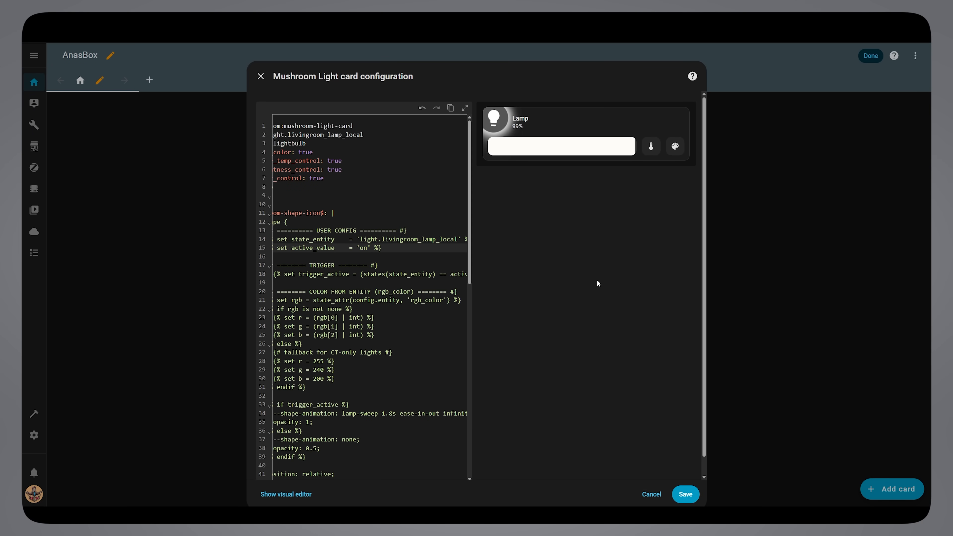
left_click(681, 493)
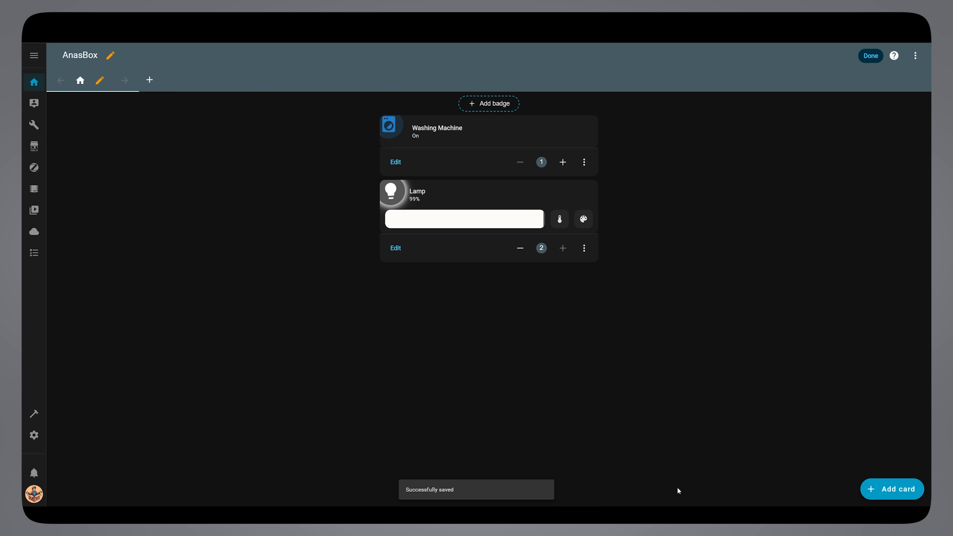
left_click(870, 63)
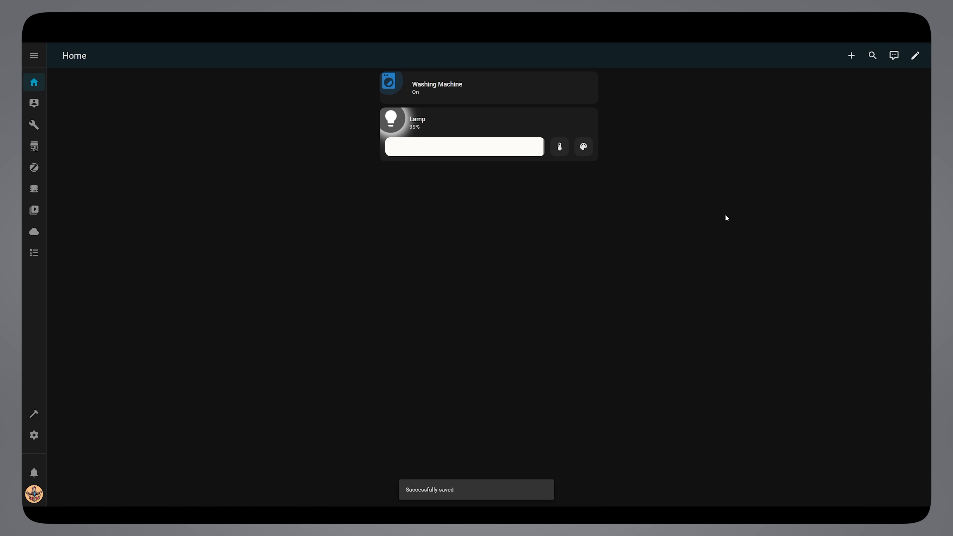
Try the Lamp card's color temperature control, set the lamp to a purple hue and return to its brightness control.
left_click(560, 146)
left_click(559, 147)
left_click(583, 148)
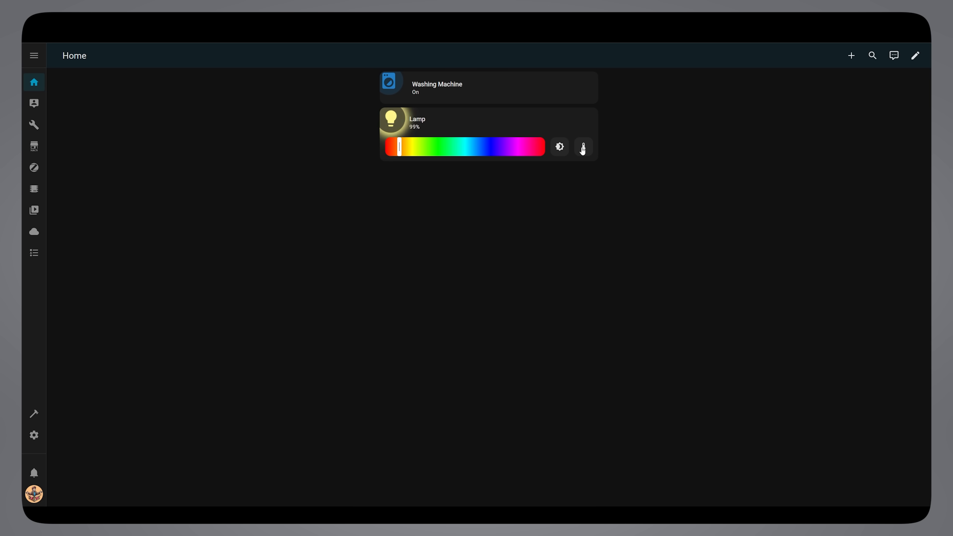
left_click(505, 146)
left_click(559, 147)
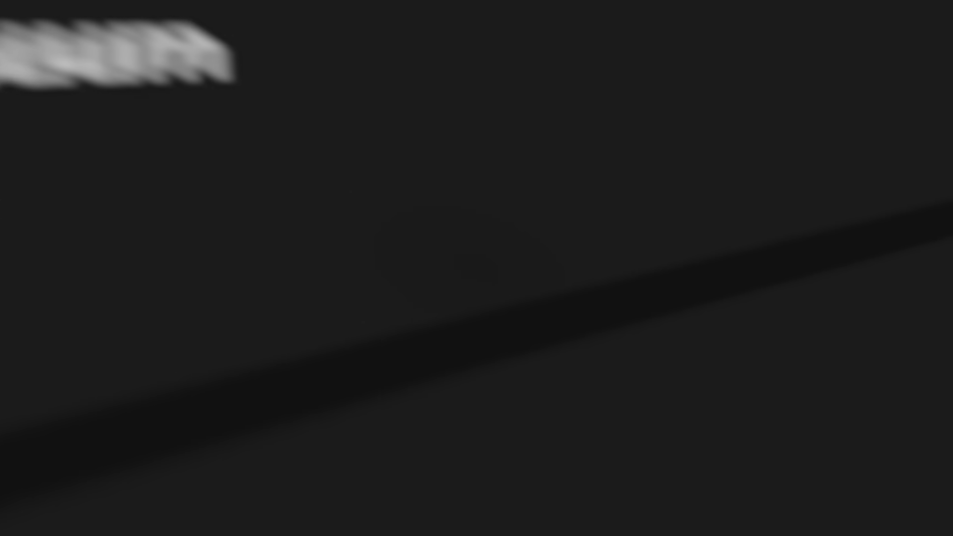